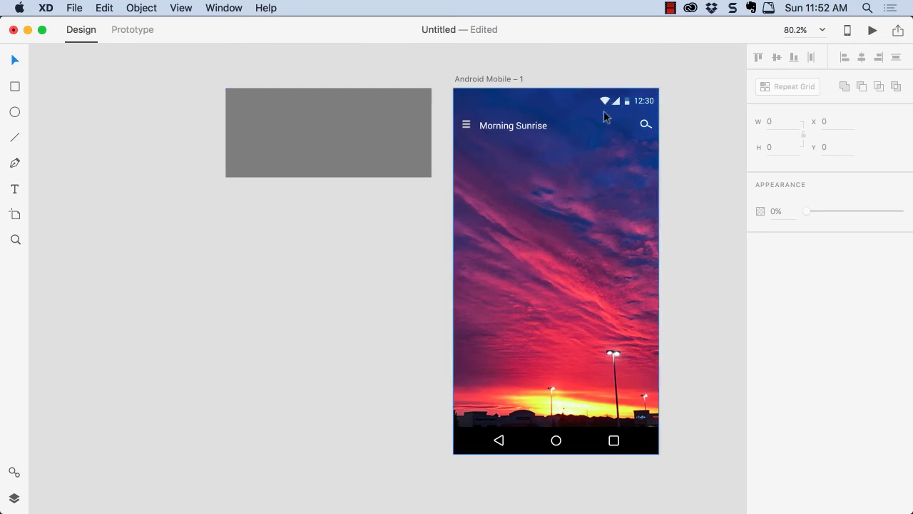
Change the grey rectangle's fill to a gradient and set its starting colour stop to #222222 at 58% alpha
{"action": "left_click", "coordinate": [348, 135]}
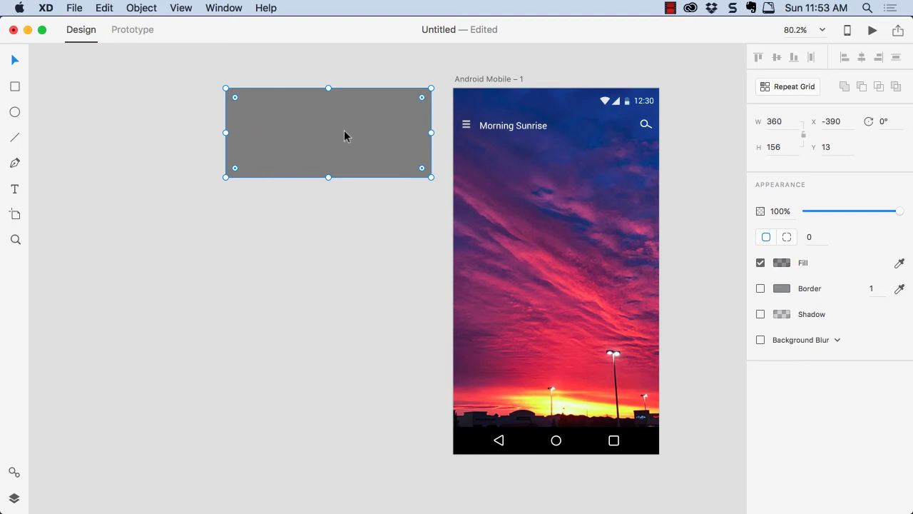
{"action": "left_click", "coordinate": [784, 264]}
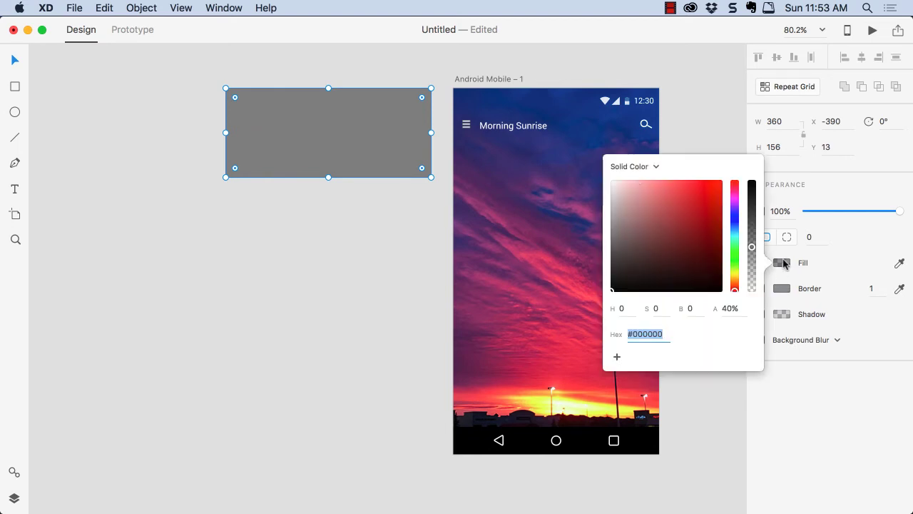
{"action": "left_click", "coordinate": [641, 169]}
{"action": "left_click", "coordinate": [638, 178]}
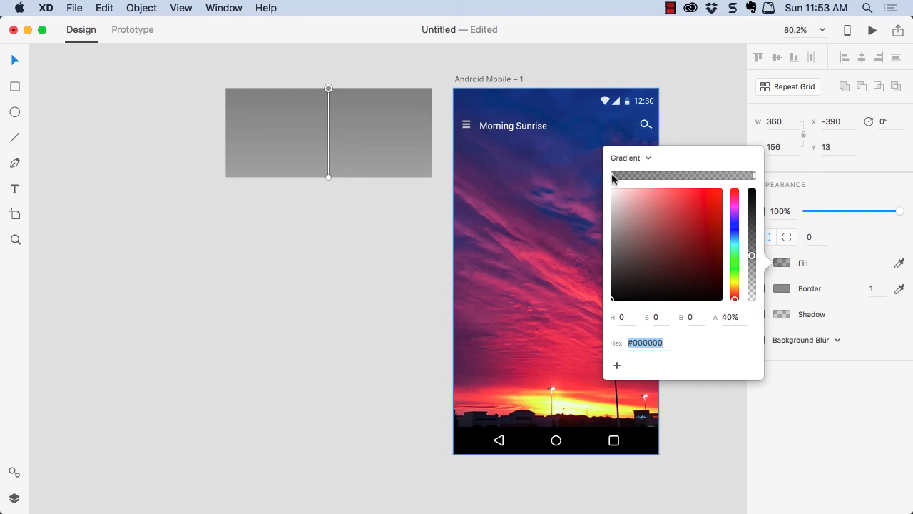
{"action": "left_click_drag", "start_coordinate": [752, 254], "coordinate": [752, 235]}
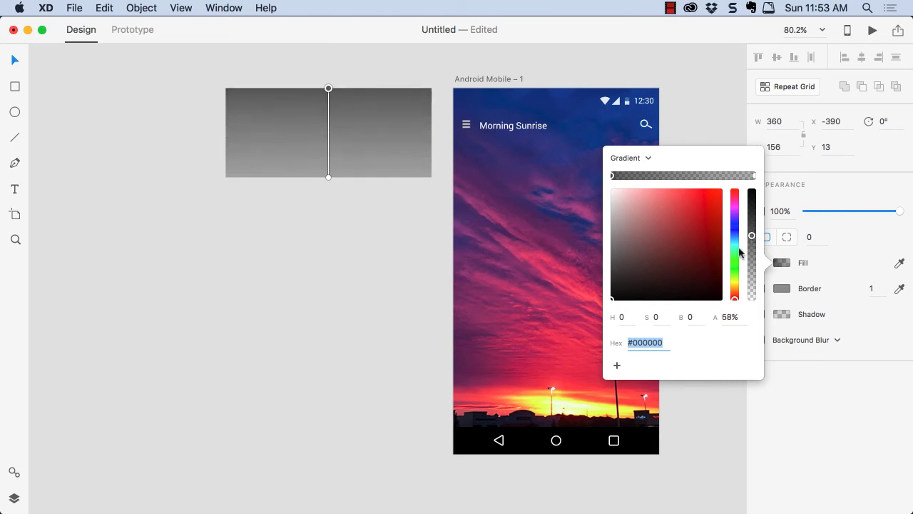
{"action": "left_click", "coordinate": [614, 267]}
{"action": "left_click_drag", "start_coordinate": [615, 267], "coordinate": [612, 289]}
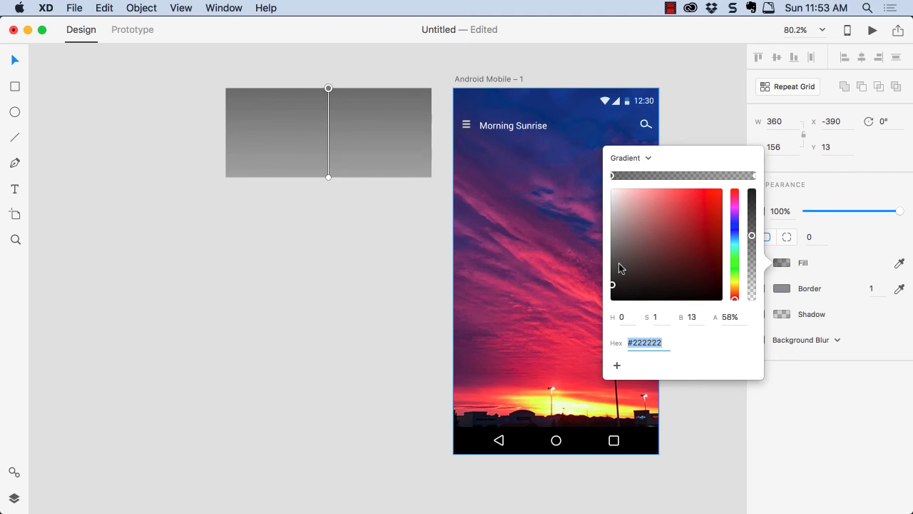
Set the gradient's end colour stop to white (#FFFFFF) at 20% alpha
{"action": "left_click", "coordinate": [756, 176]}
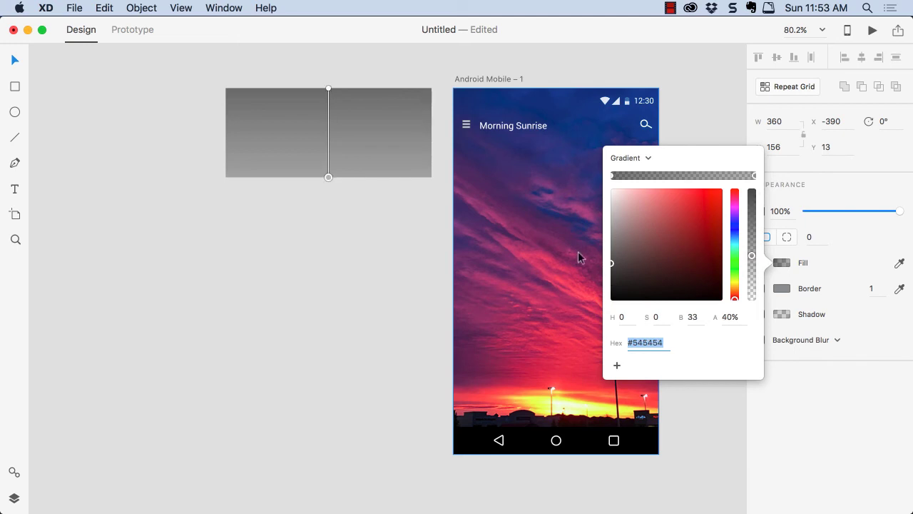
{"action": "left_click_drag", "start_coordinate": [613, 265], "coordinate": [611, 189]}
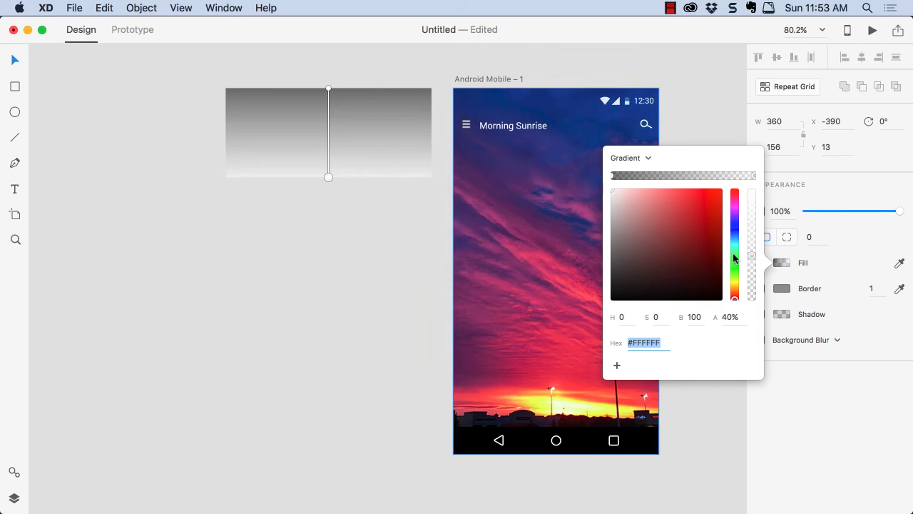
{"action": "left_click_drag", "start_coordinate": [751, 258], "coordinate": [751, 281]}
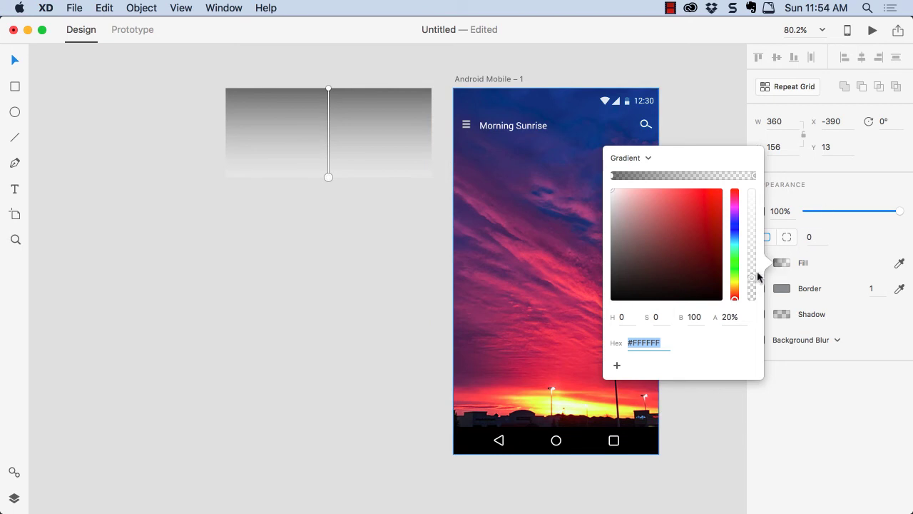
Shorten the gradient so its white end sits about 60% of the way down the rectangle, and deselect it
{"action": "left_click", "coordinate": [328, 176]}
{"action": "left_click_drag", "start_coordinate": [328, 173], "coordinate": [328, 160]}
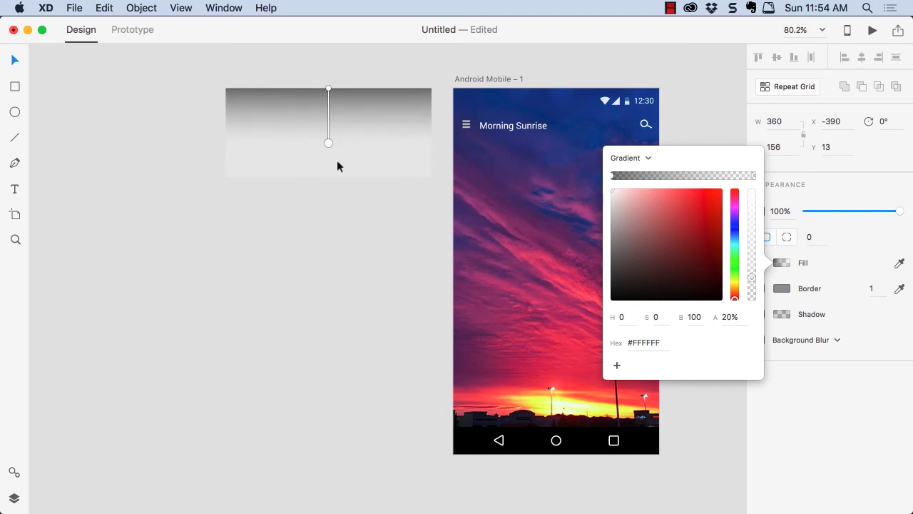
{"action": "left_click", "coordinate": [323, 188]}
{"action": "left_click", "coordinate": [323, 188]}
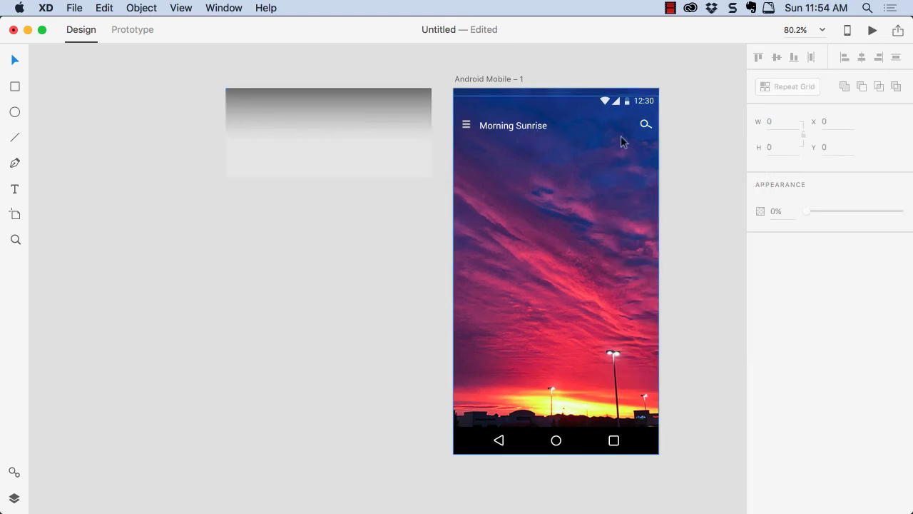
Show the layers and move the Scrim rectangle onto the upper part of the Android Mobile – 1 artboard, at X 0 and about Y 6
{"action": "left_click", "coordinate": [15, 498]}
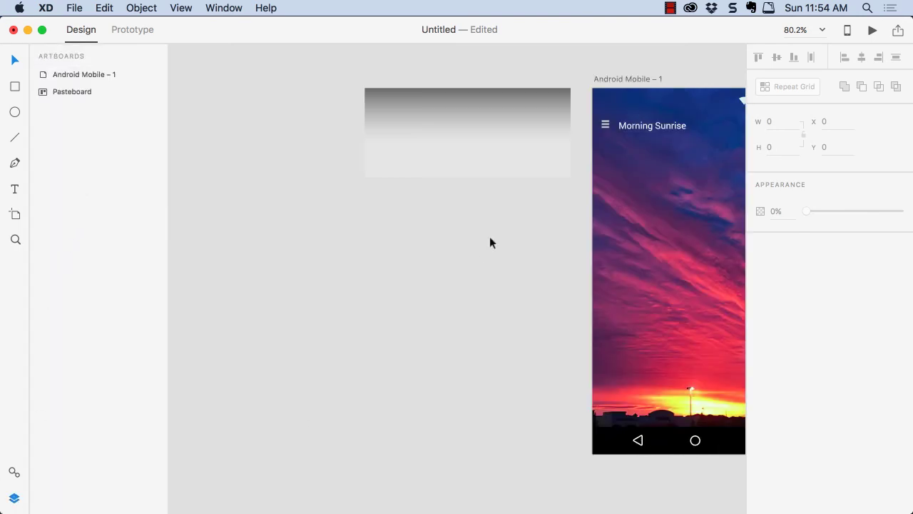
{"action": "left_click", "coordinate": [520, 117]}
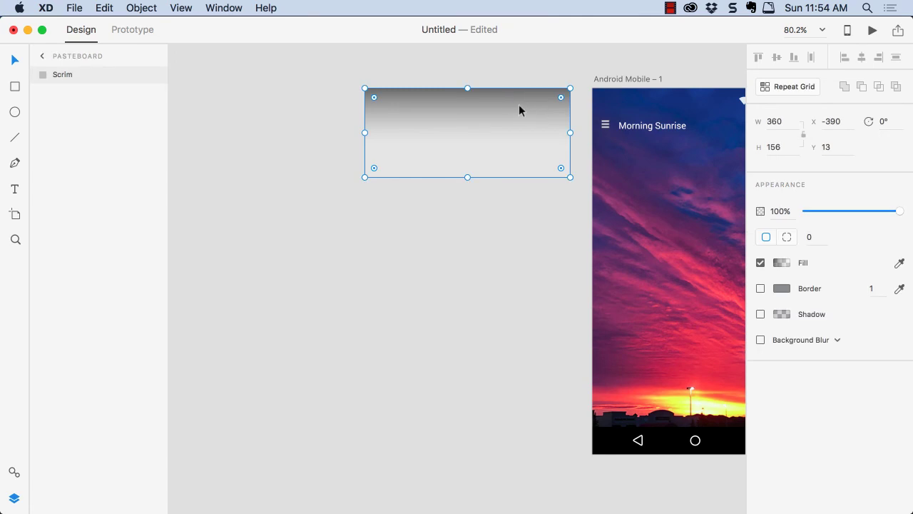
{"action": "left_click", "coordinate": [627, 107]}
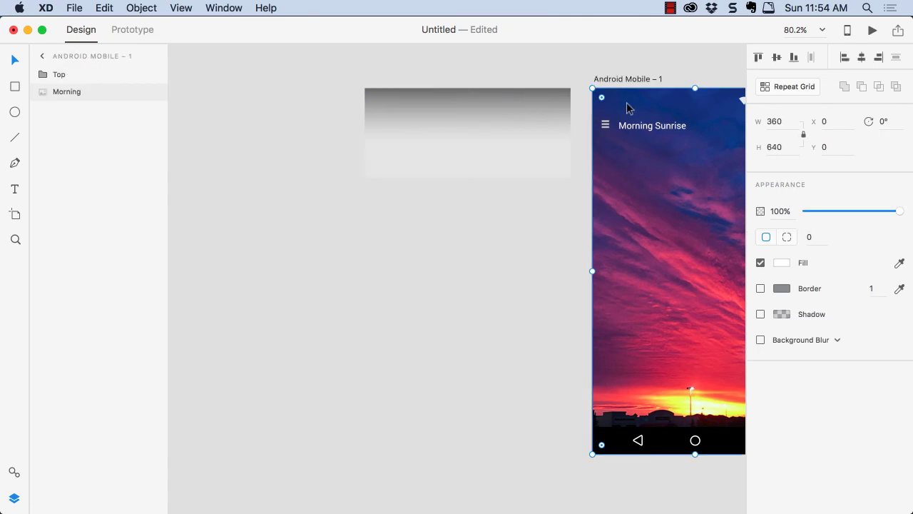
{"action": "left_click", "coordinate": [454, 111]}
{"action": "left_click_drag", "start_coordinate": [455, 112], "coordinate": [677, 108]}
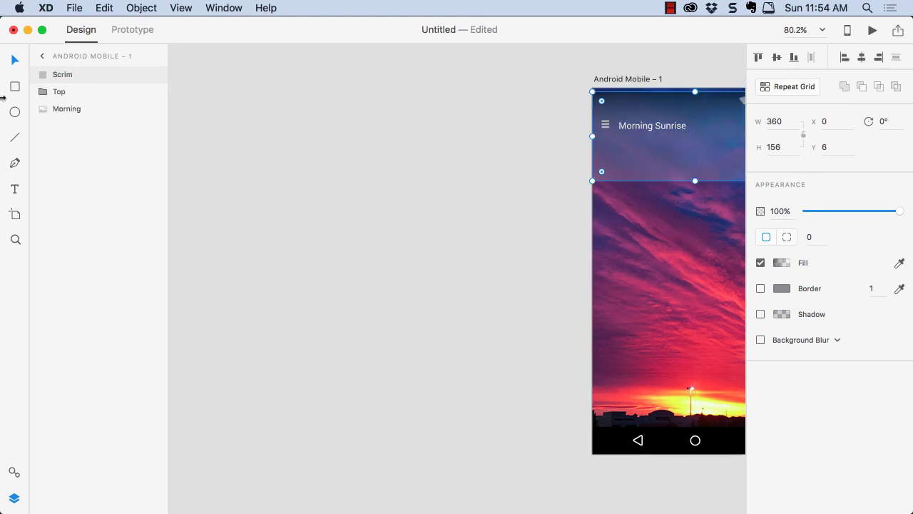
Set the Scrim's Y position to 0 and move its layer beneath the Top group, above the Morning image
{"action": "scroll", "coordinate": [241, 162], "scroll_direction": "right", "scroll_amount": 5}
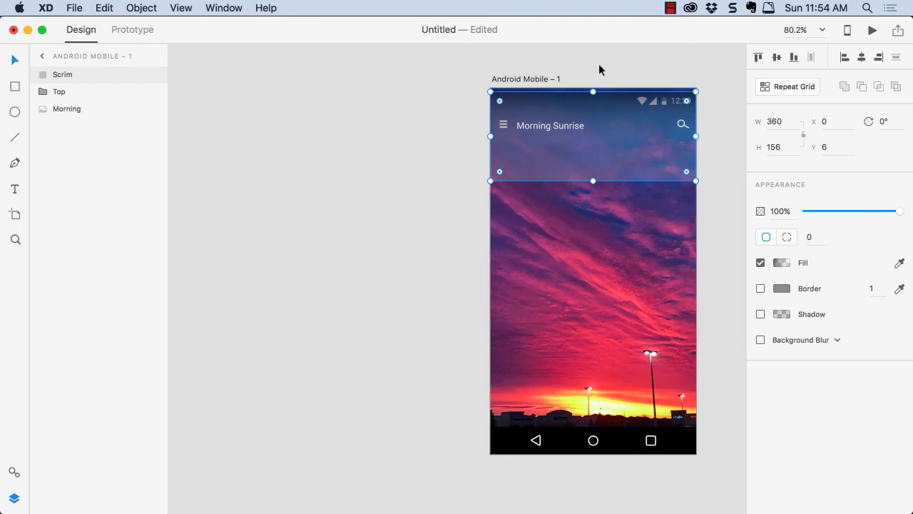
{"action": "key", "text": "Up"}
{"action": "key", "text": "Up"}
{"action": "key", "text": "Up"}
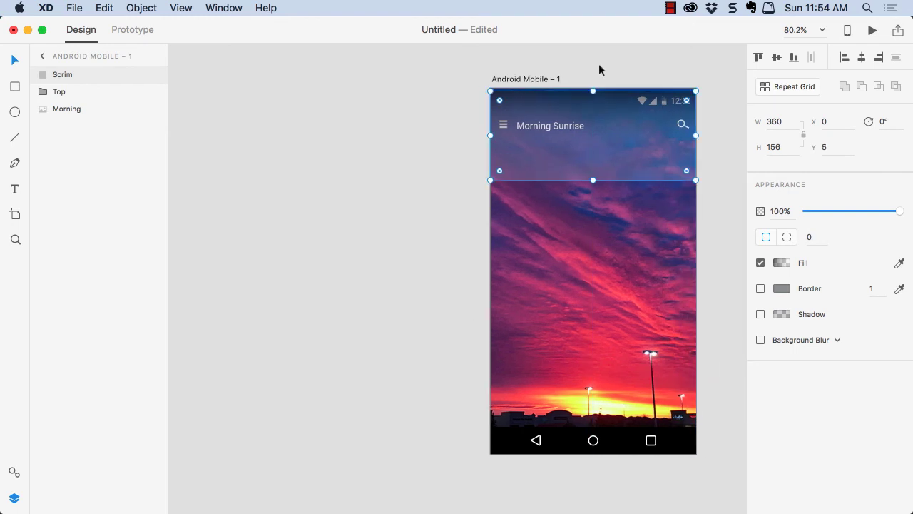
{"action": "key", "text": "Up"}
{"action": "key", "text": "Up"}
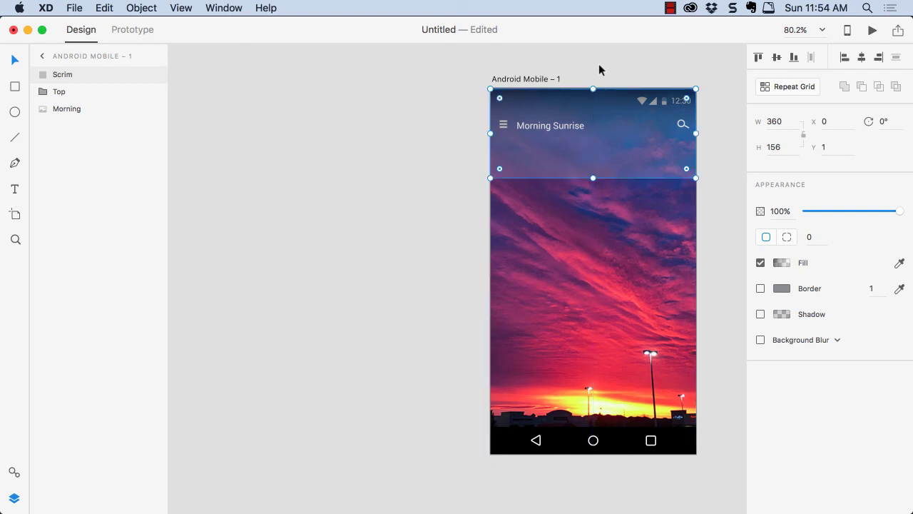
{"action": "left_click", "coordinate": [829, 148]}
{"action": "left_click_drag", "start_coordinate": [829, 148], "coordinate": [820, 148]}
{"action": "type", "text": "0"}
{"action": "key", "text": "Return"}
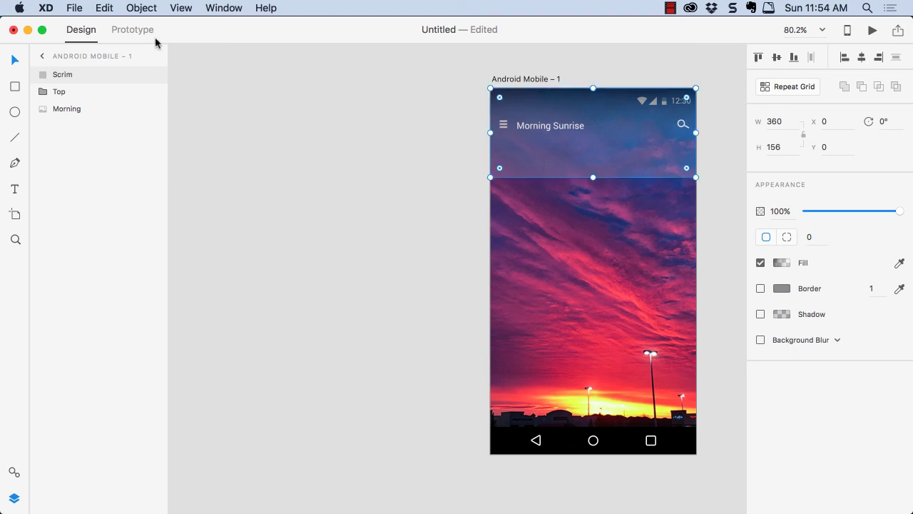
{"action": "left_click_drag", "start_coordinate": [61, 79], "coordinate": [59, 107]}
{"action": "left_click", "coordinate": [328, 126]}
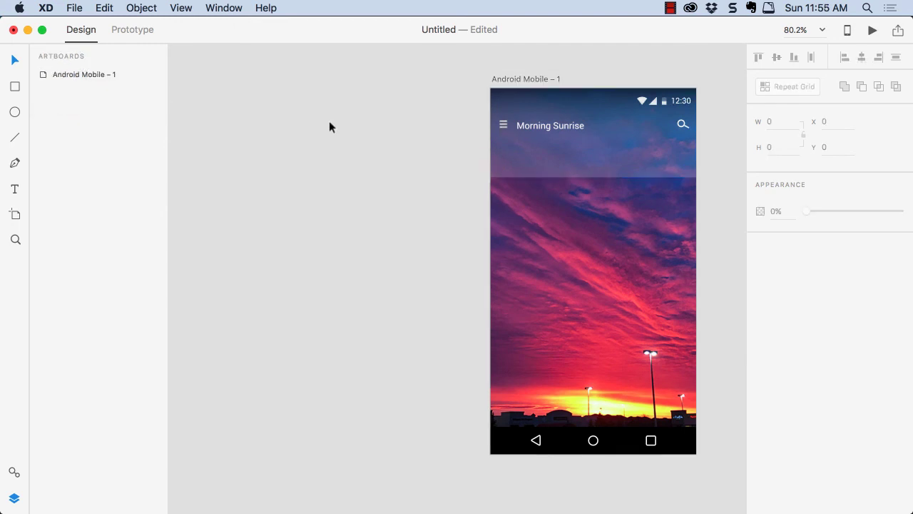
Reduce the alpha of the Scrim gradient's white end stop to 1% and deselect the shape
{"action": "left_click", "coordinate": [550, 172]}
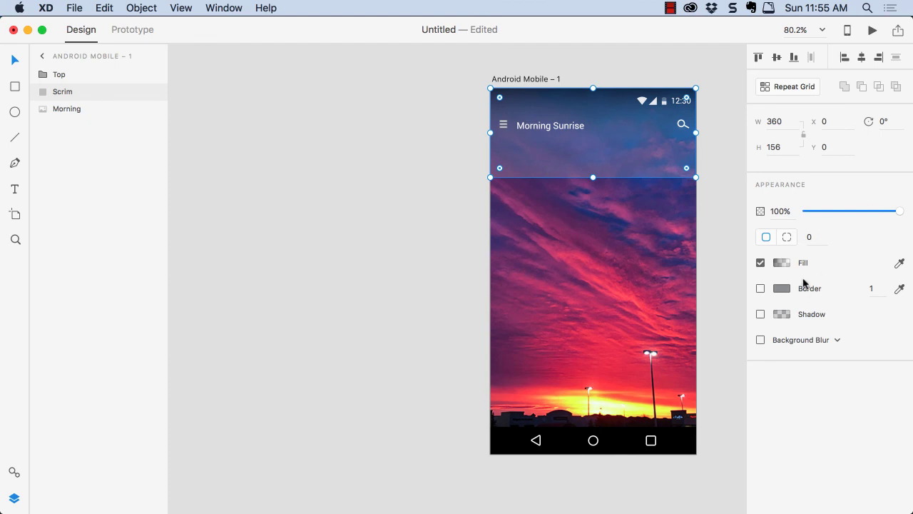
{"action": "left_click", "coordinate": [788, 263]}
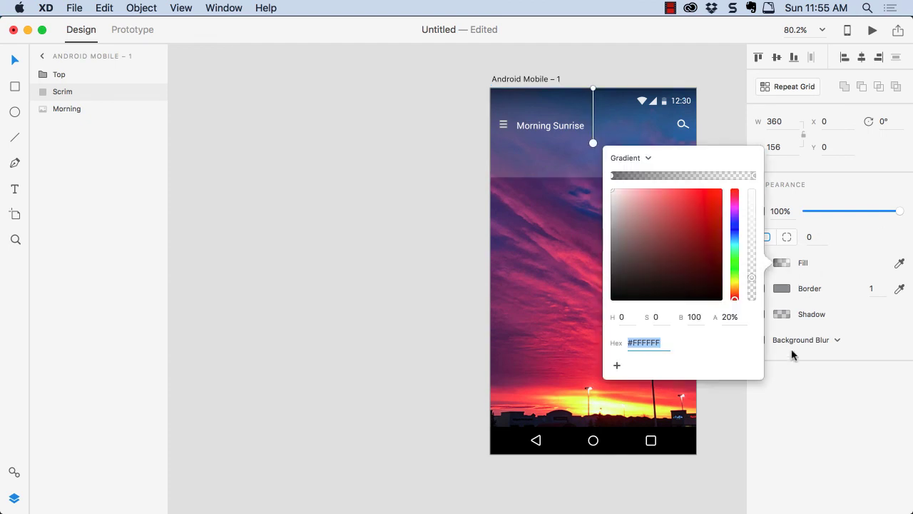
{"action": "left_click_drag", "start_coordinate": [753, 279], "coordinate": [751, 303]}
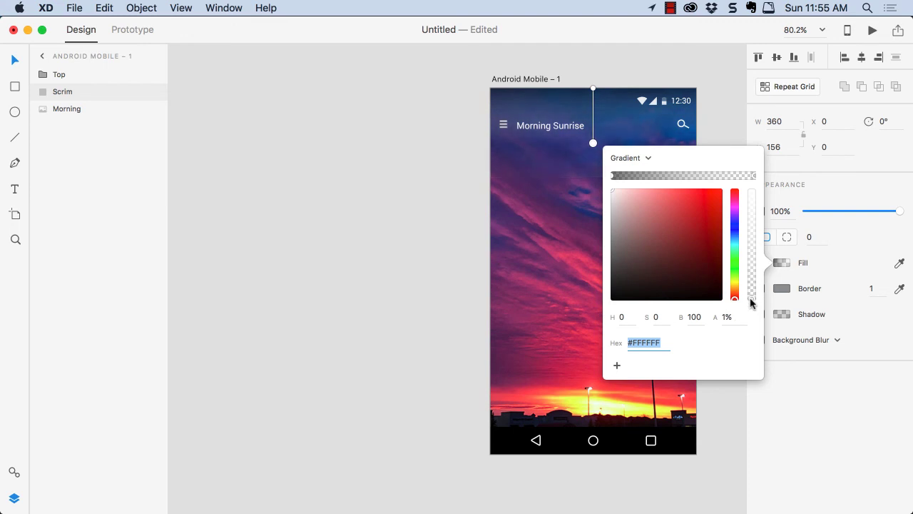
{"action": "left_click", "coordinate": [703, 58]}
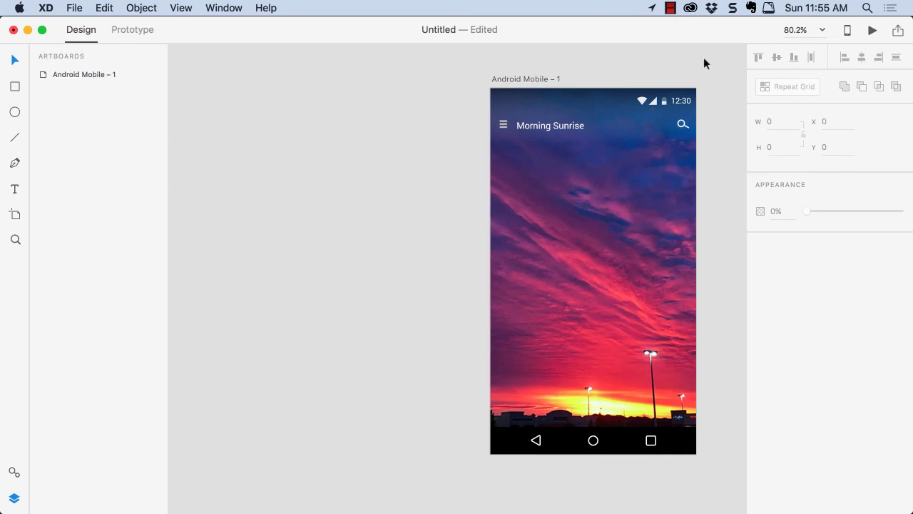